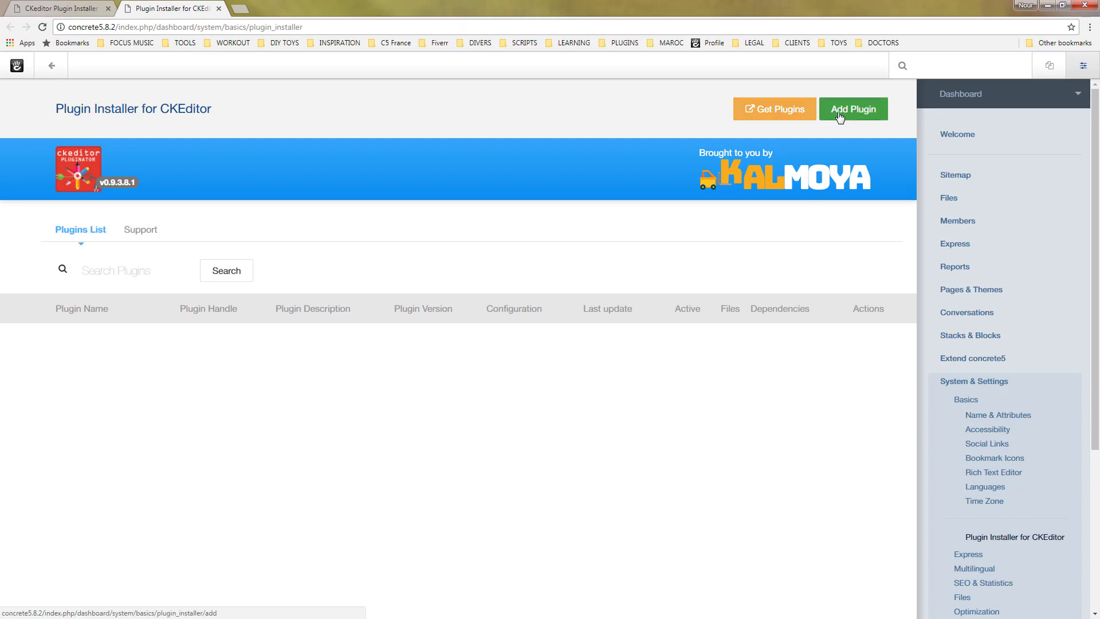
Start adding a new plugin with the guided walk-through and open its suggested Auto Link download page.
{"action": "left_click", "coordinate": [839, 115]}
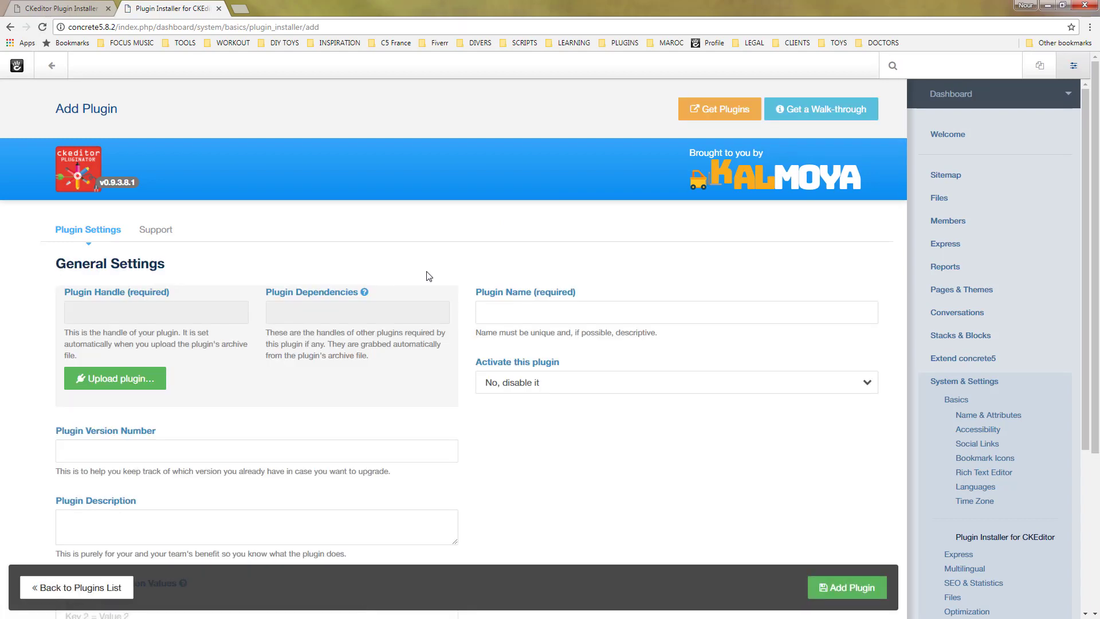
{"action": "left_click", "coordinate": [816, 113]}
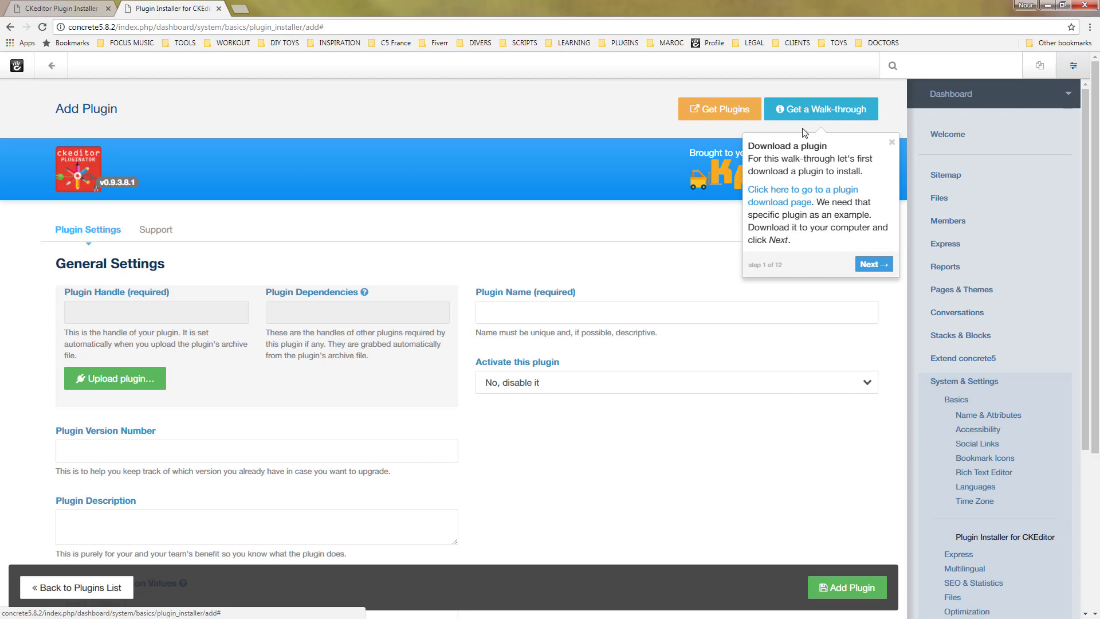
{"action": "left_click", "coordinate": [788, 195]}
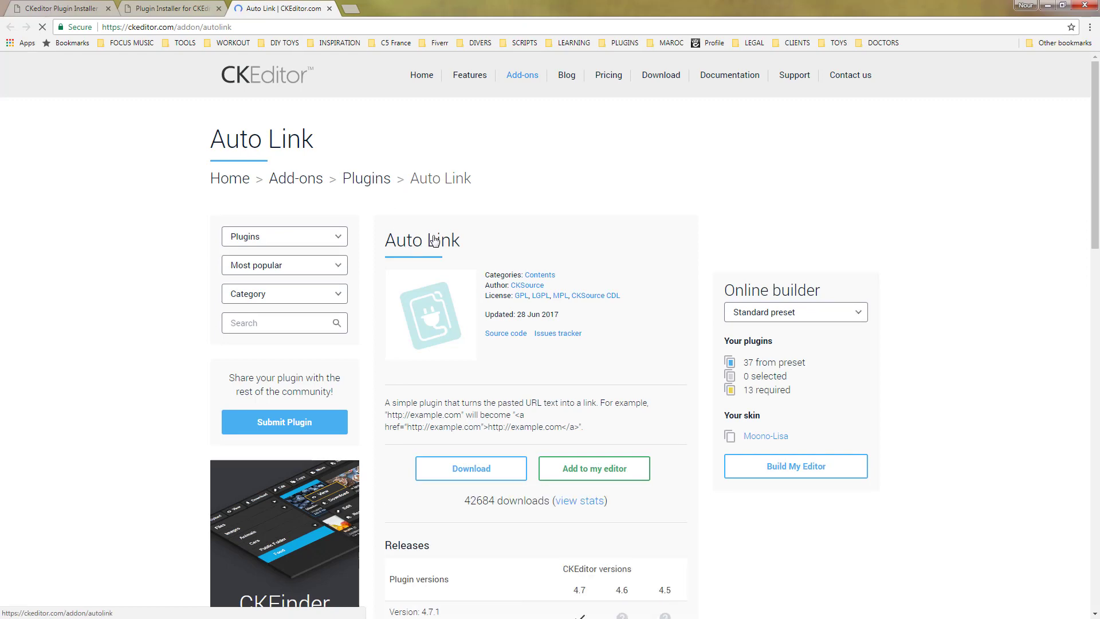
Download the Auto Link archive autolink_4.7.1.zip to the desktop and close its download page.
{"action": "scroll", "coordinate": [581, 206], "scroll_direction": "down", "scroll_amount": 2}
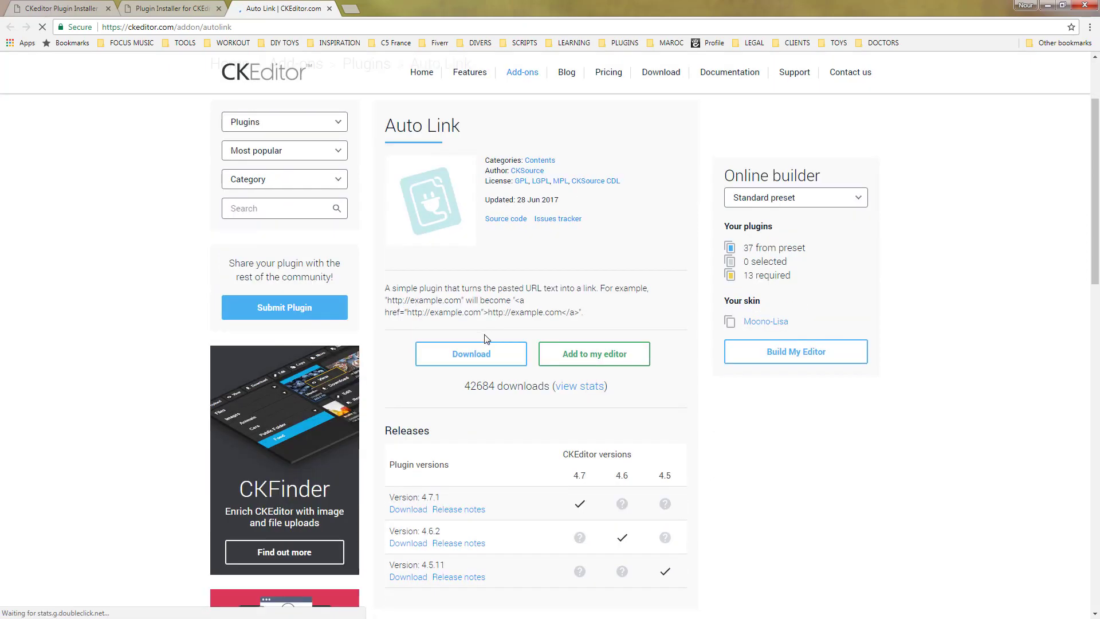
{"action": "left_click", "coordinate": [477, 355]}
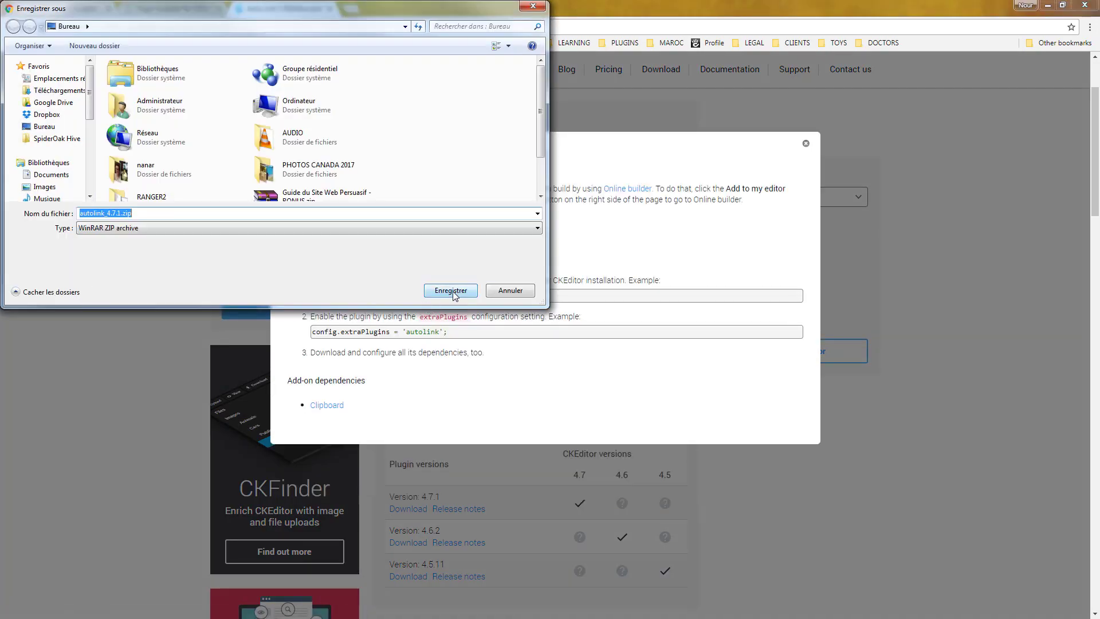
{"action": "left_click", "coordinate": [453, 291]}
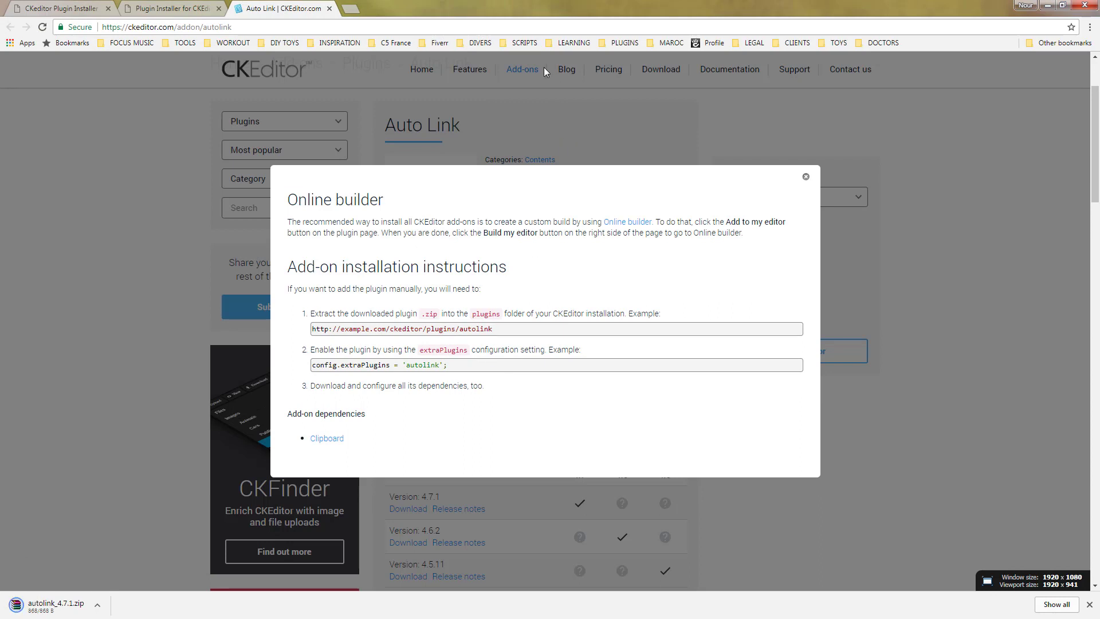
{"action": "left_click", "coordinate": [330, 9]}
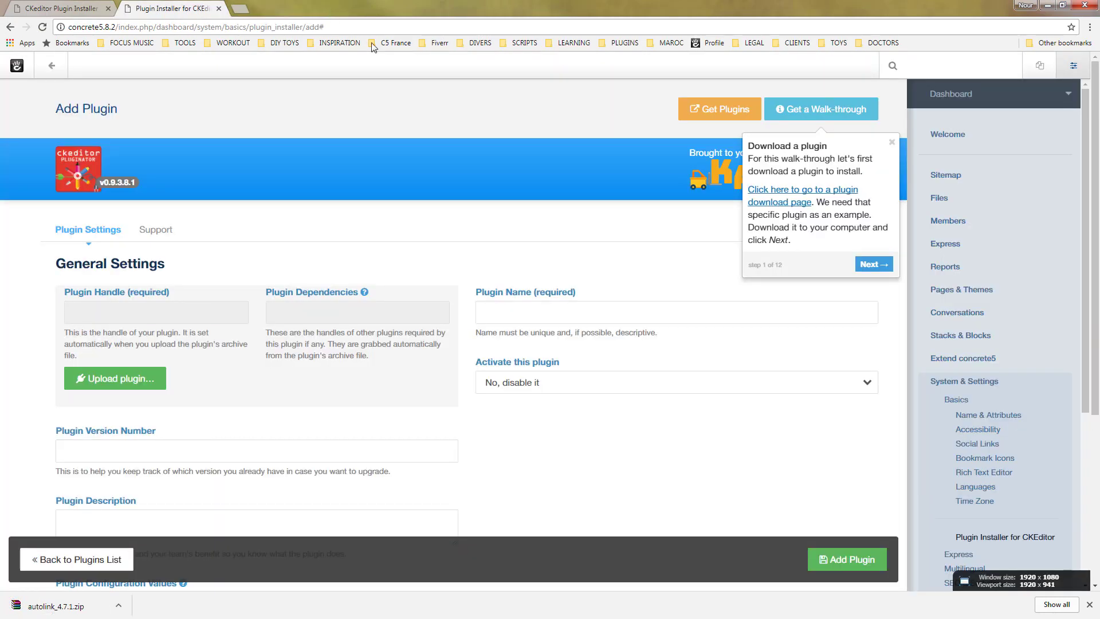
Continue the walk-through and upload autolink_4.7.1.zip from the desktop as the plugin archive.
{"action": "left_click", "coordinate": [873, 266]}
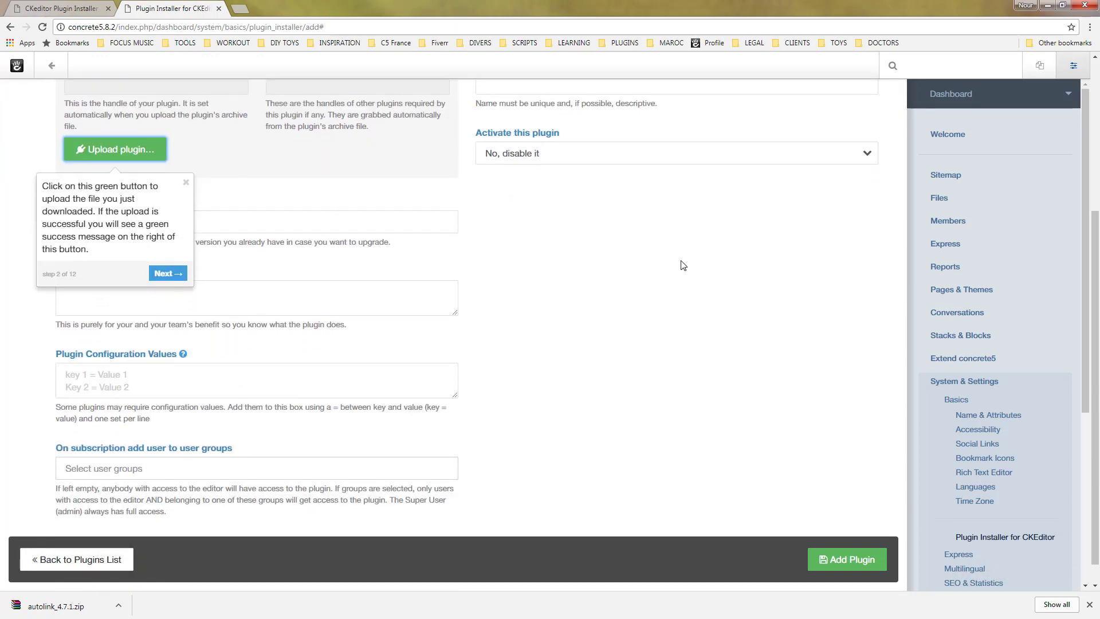
{"action": "scroll", "coordinate": [185, 132], "scroll_direction": "up", "scroll_amount": 1}
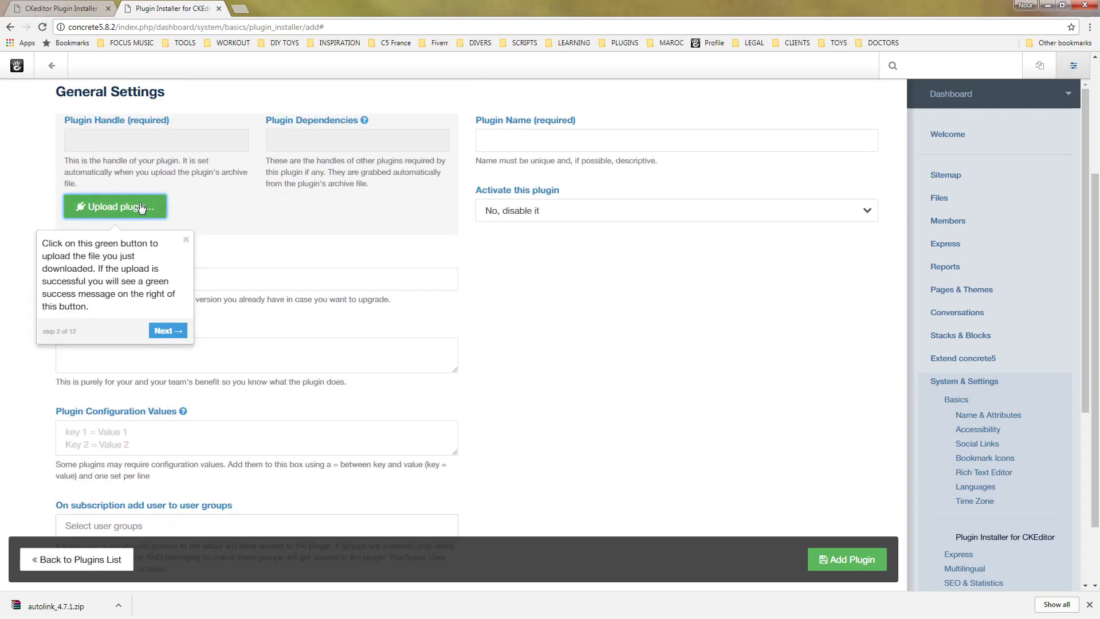
{"action": "left_click", "coordinate": [114, 208]}
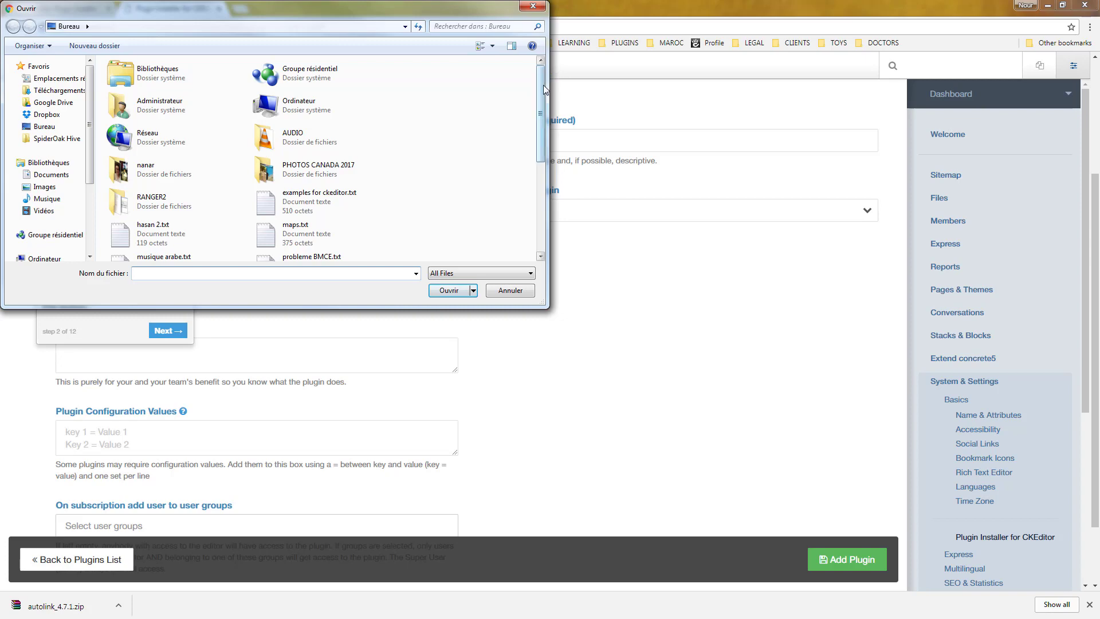
{"action": "left_click_drag", "start_coordinate": [542, 87], "coordinate": [523, 209]}
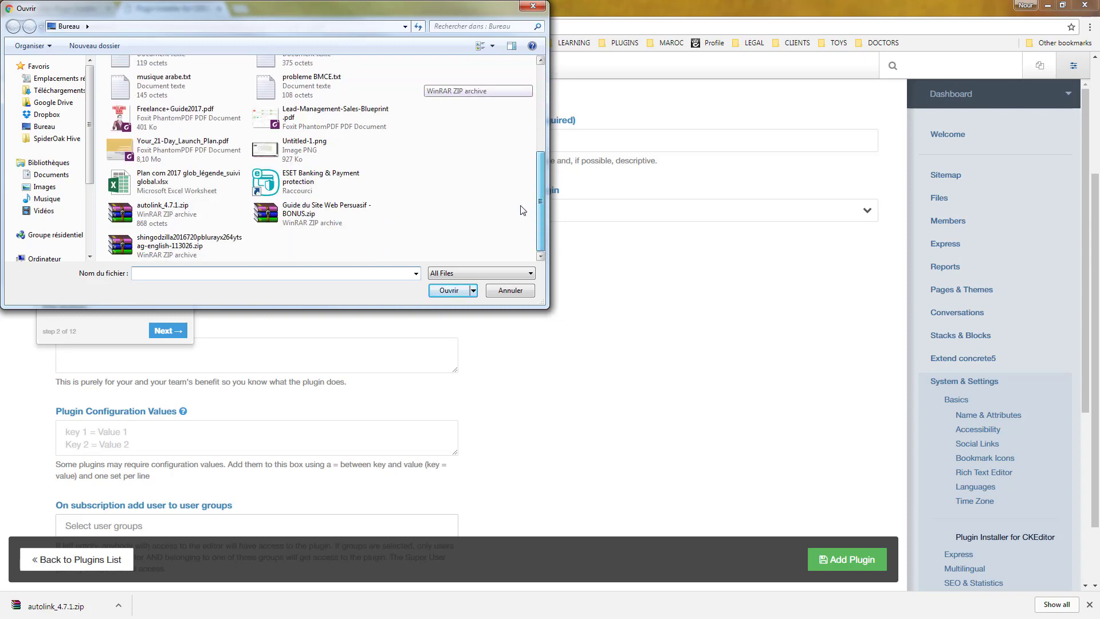
{"action": "double_click", "coordinate": [164, 215]}
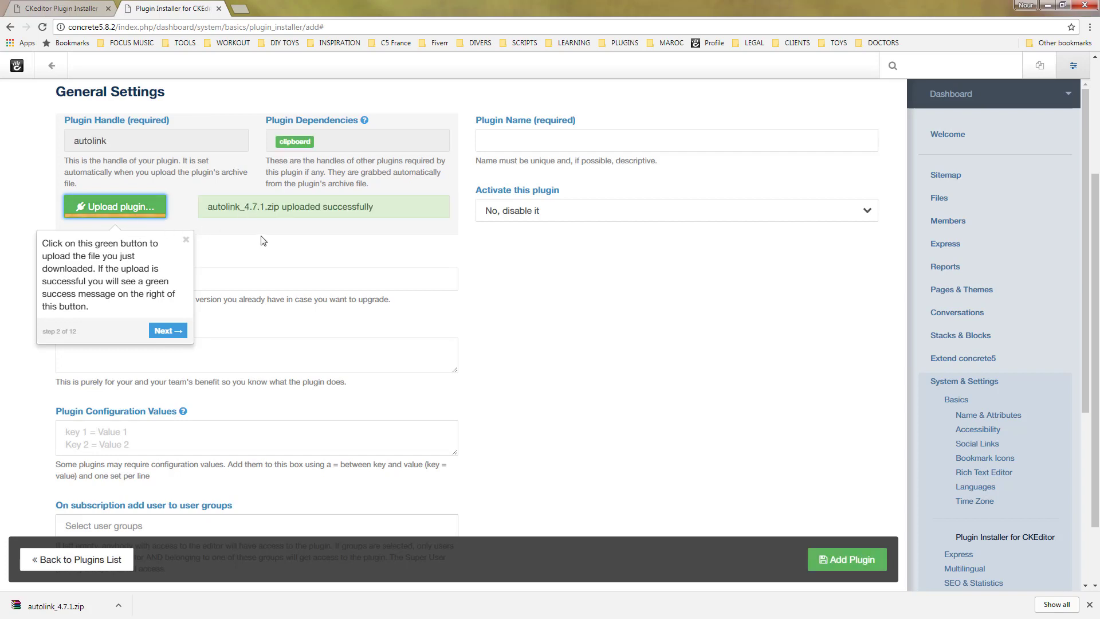
Review the walk-through notes on the plugin handle and dependencies, inspecting the clipboard dependency label.
{"action": "left_click", "coordinate": [159, 338]}
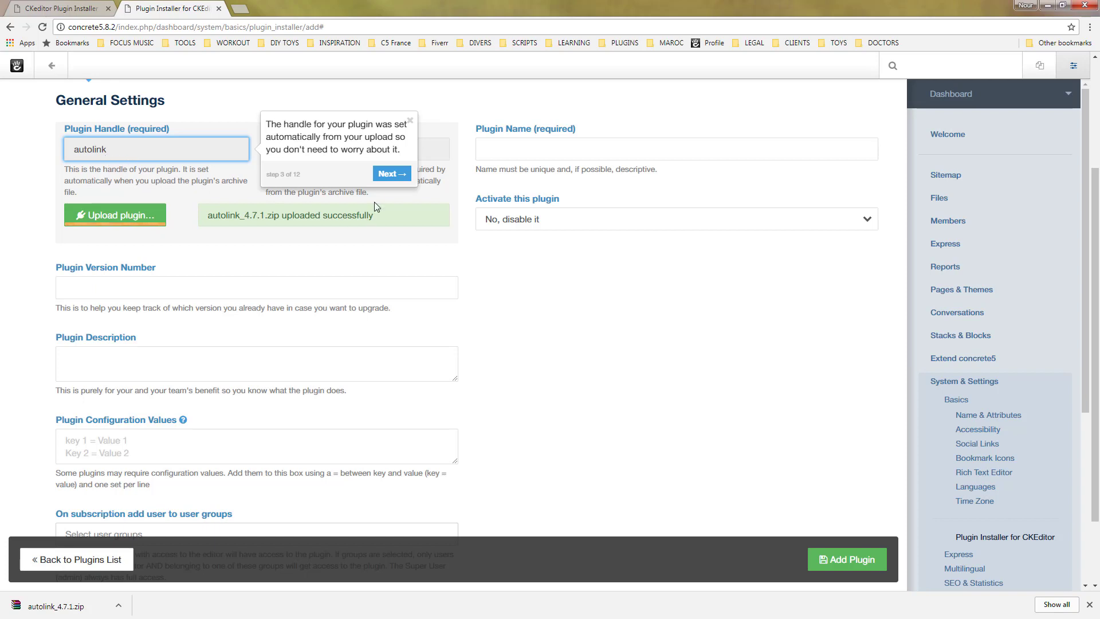
{"action": "left_click", "coordinate": [392, 173]}
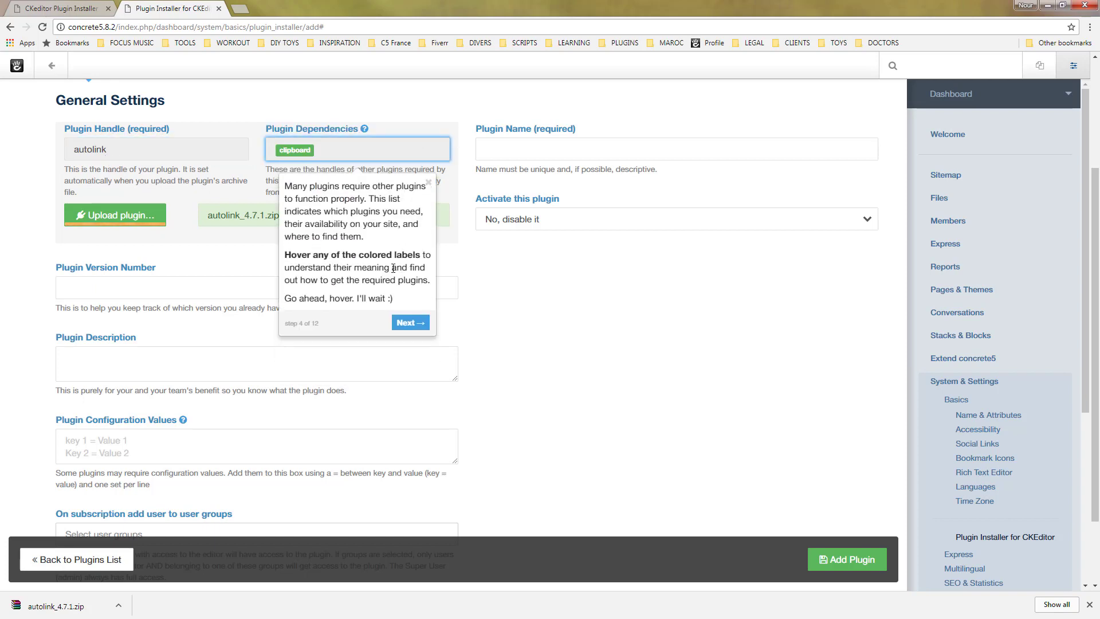
{"action": "mouse_move", "coordinate": [281, 150]}
{"action": "left_click", "coordinate": [426, 324]}
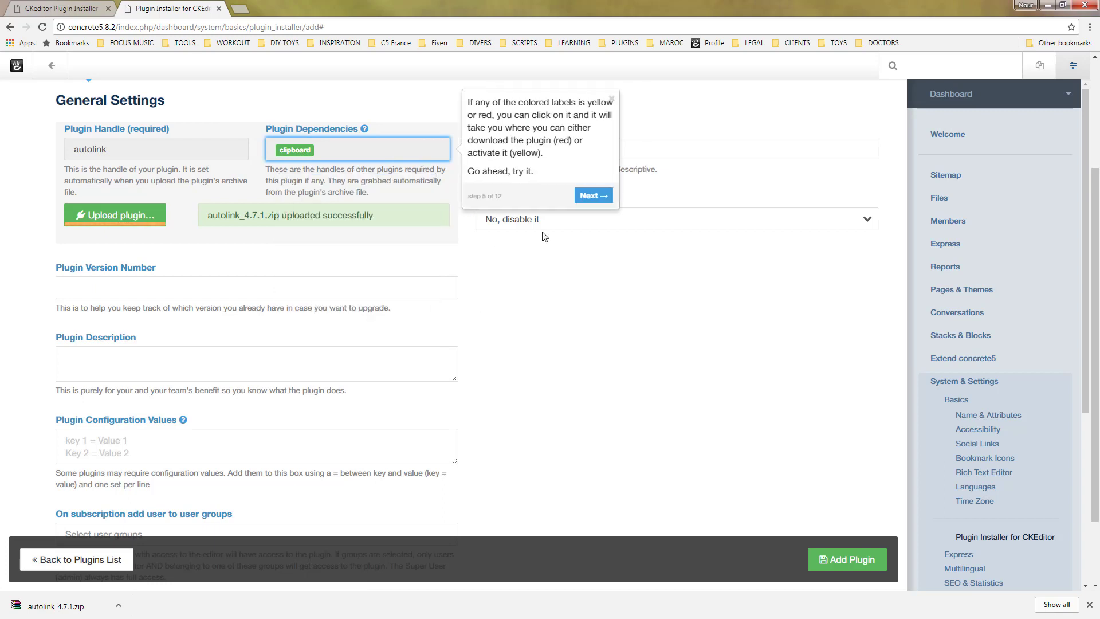
{"action": "left_click", "coordinate": [601, 199]}
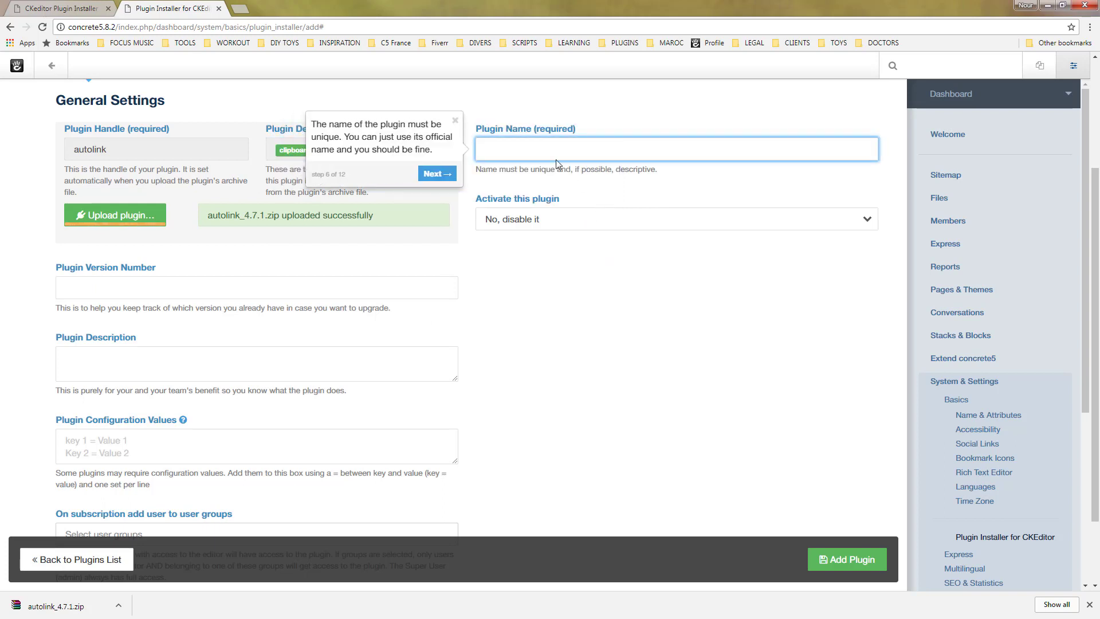
Name the plugin "Auto Link" and activate it so that it is available to authorized users.
{"action": "left_click", "coordinate": [543, 147]}
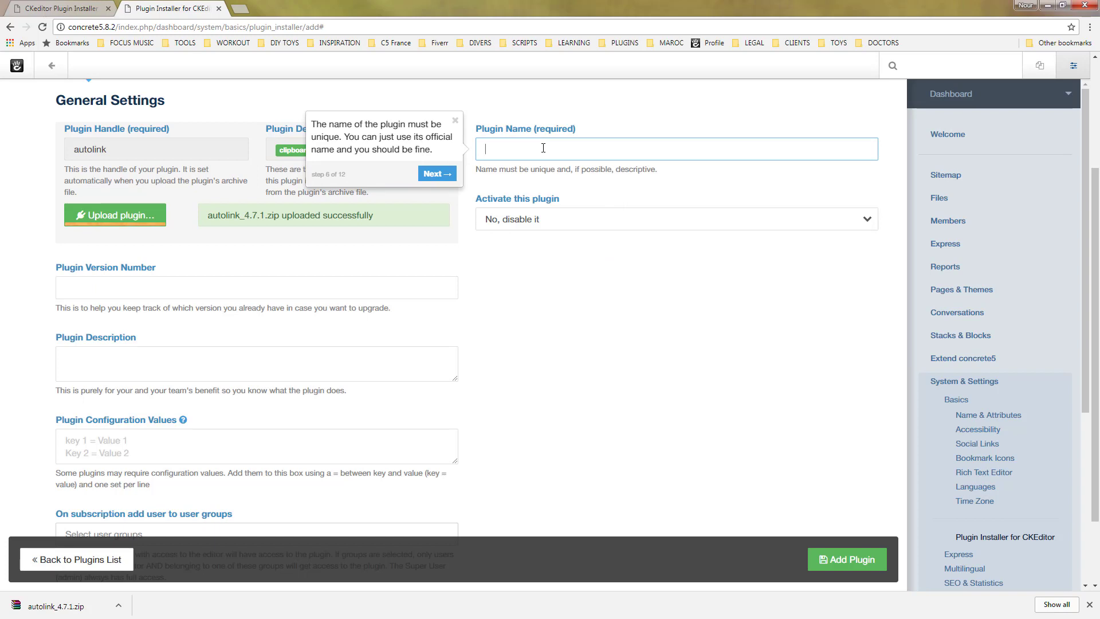
{"action": "type", "text": "Auto "}
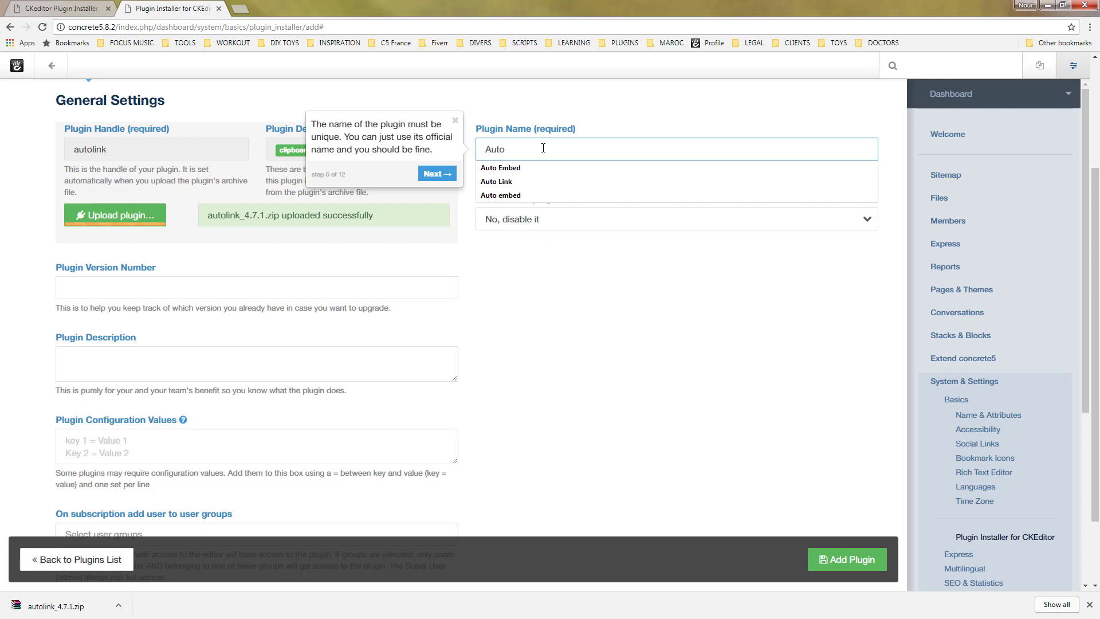
{"action": "type", "text": "Link"}
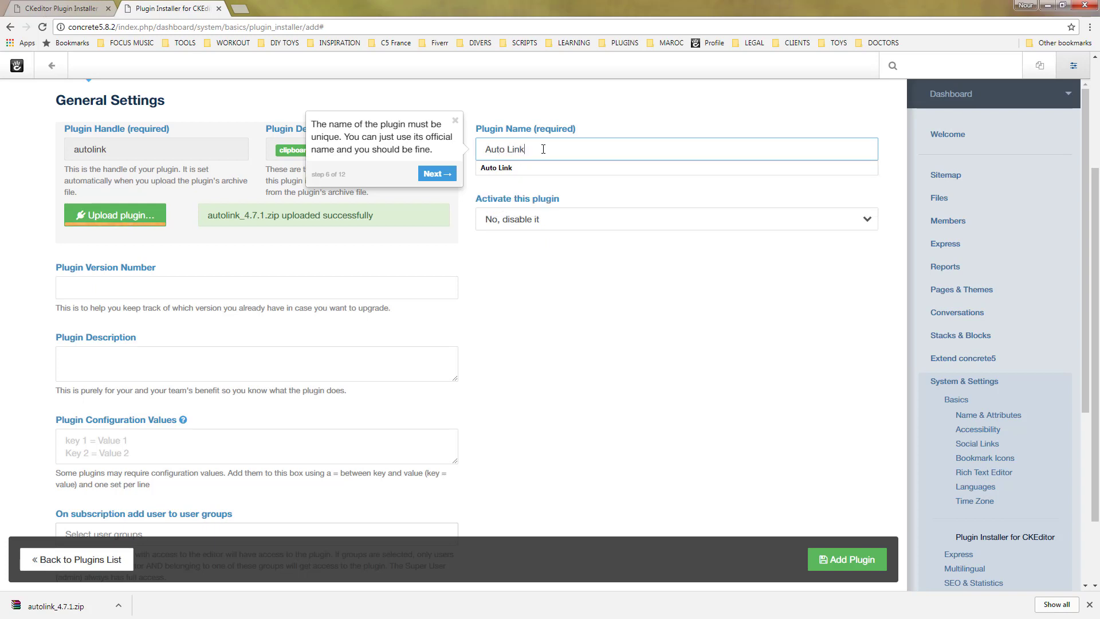
{"action": "left_click", "coordinate": [447, 175]}
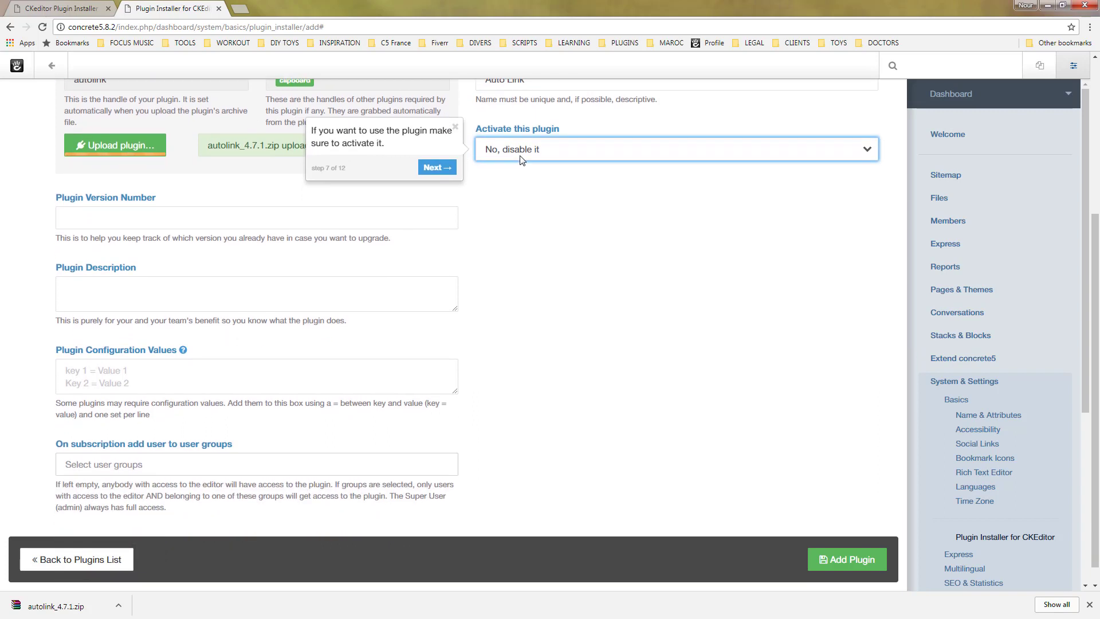
{"action": "left_click", "coordinate": [521, 159]}
{"action": "left_click", "coordinate": [533, 165]}
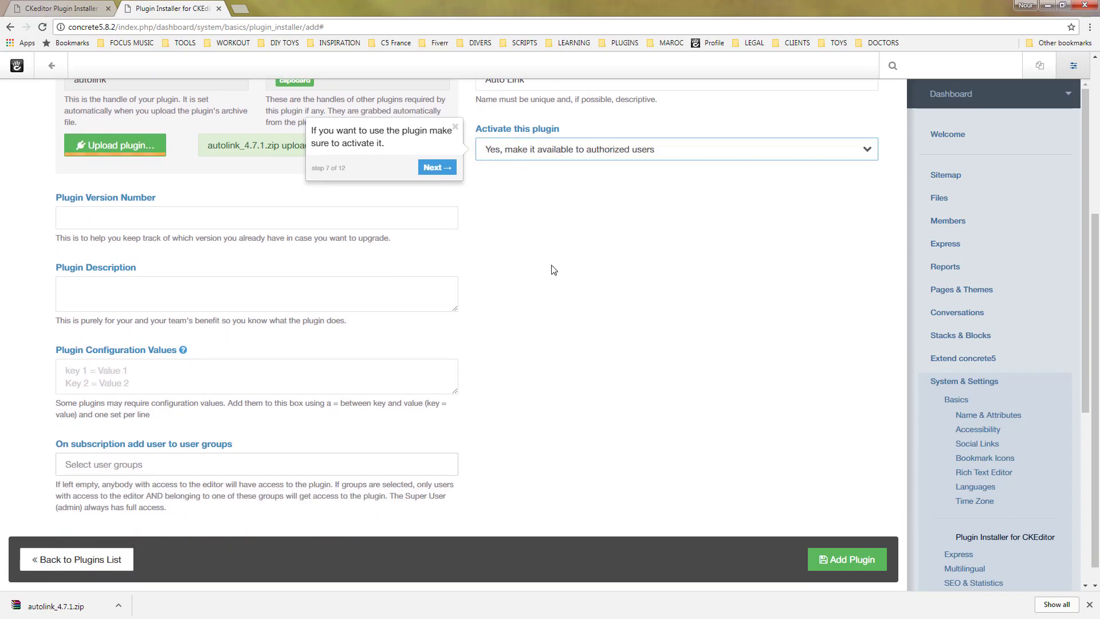
{"action": "left_click", "coordinate": [436, 168]}
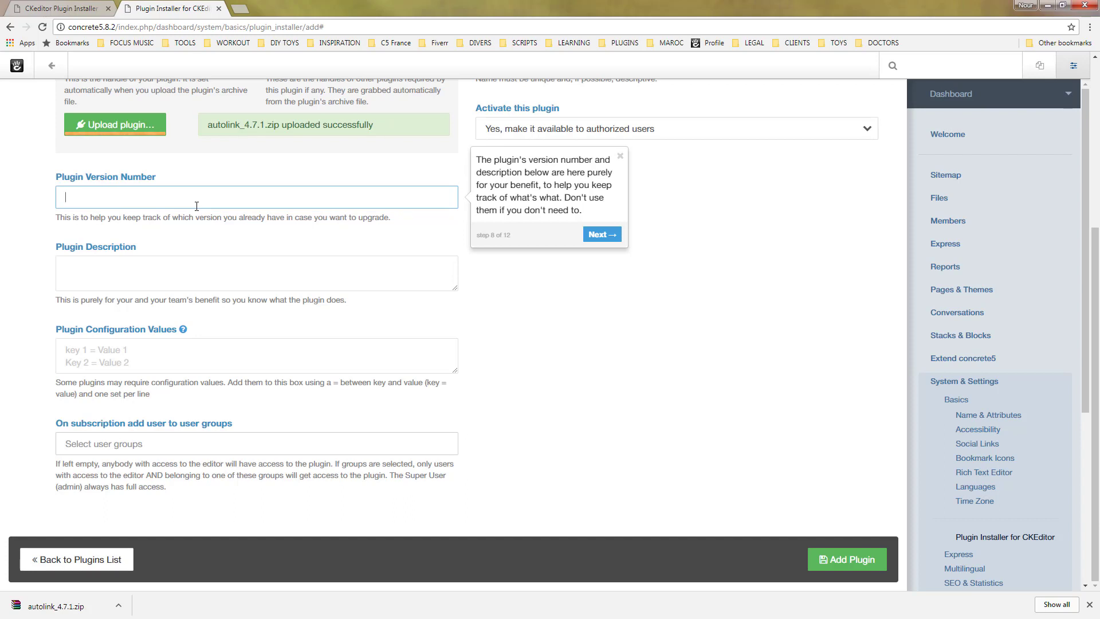
Set the plugin version to 1.7.1 and the description to "Converts pasted URLs into links", with the URLs spelling corrected.
{"action": "type", "text": "1.7.1"}
{"action": "left_click", "coordinate": [195, 273]}
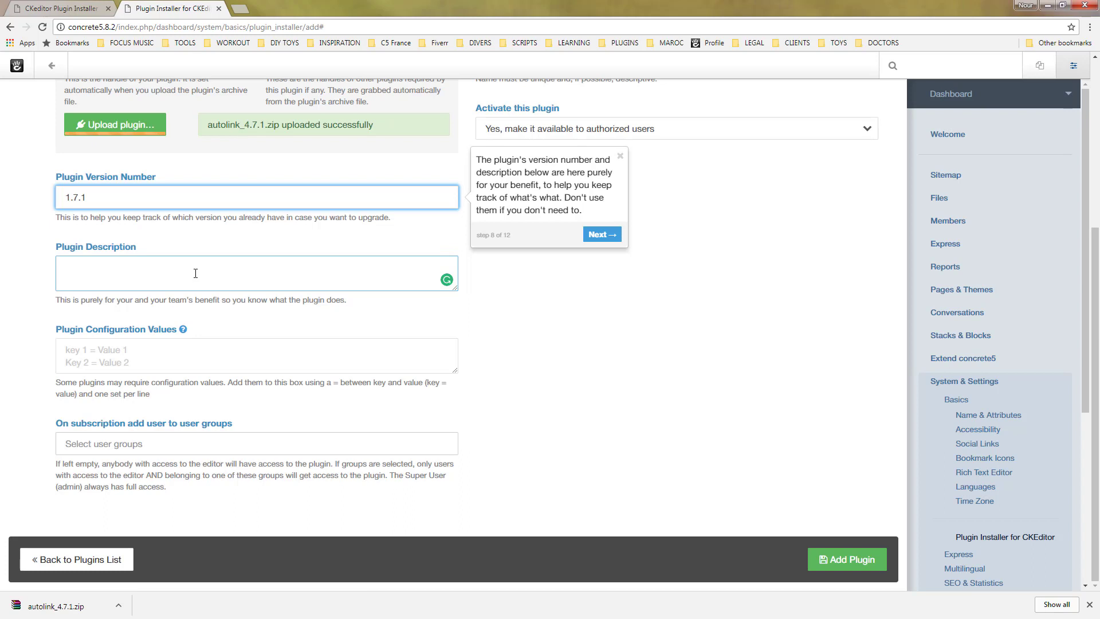
{"action": "type", "text": "Converts pasted urls into links"}
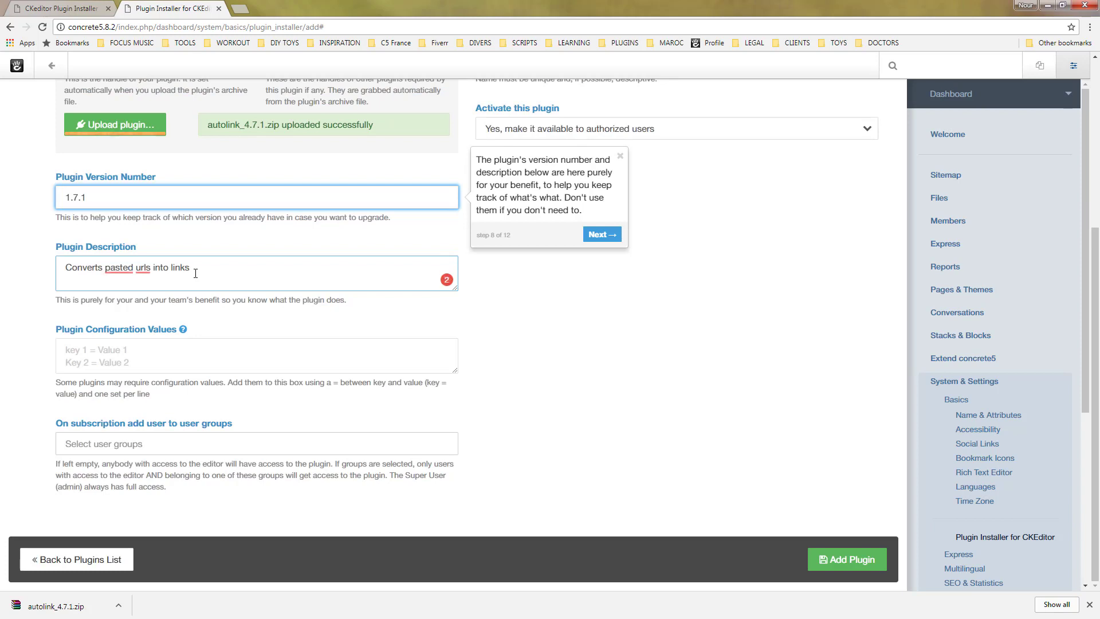
{"action": "right_click", "coordinate": [143, 268]}
{"action": "left_click", "coordinate": [147, 285]}
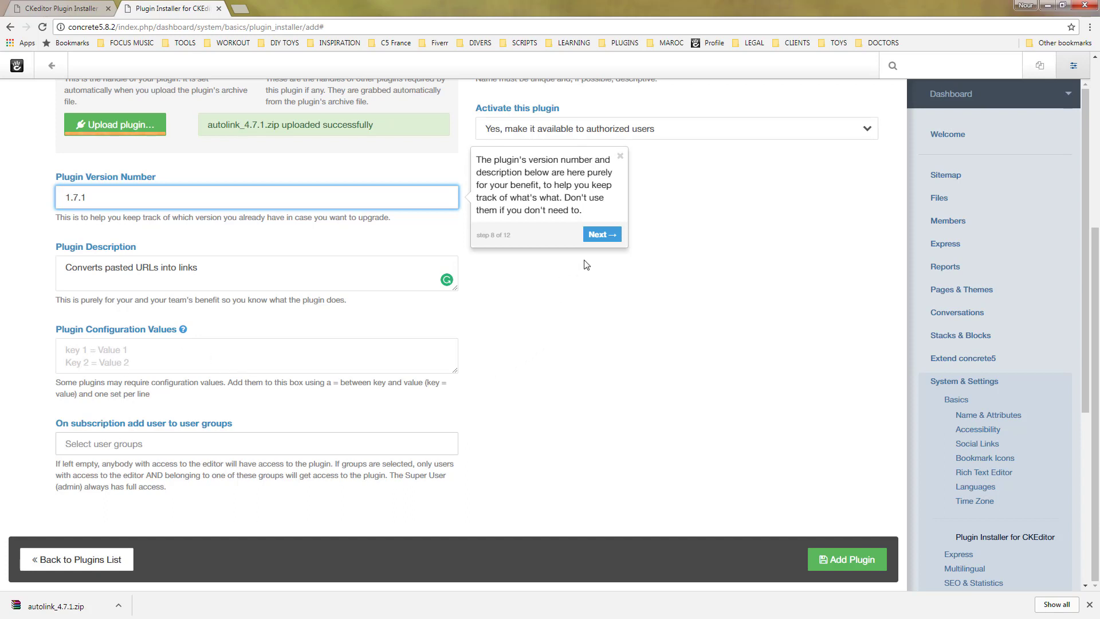
{"action": "left_click", "coordinate": [598, 236]}
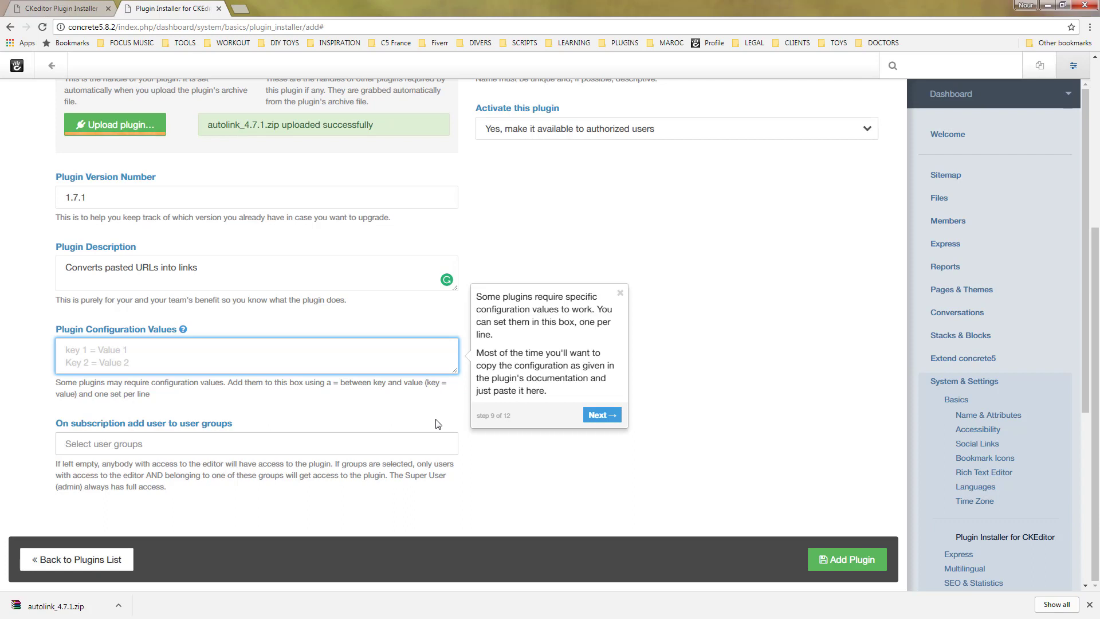
Save the new plugin with configuration values and user groups left empty, and return to the plugins list.
{"action": "left_click", "coordinate": [601, 414]}
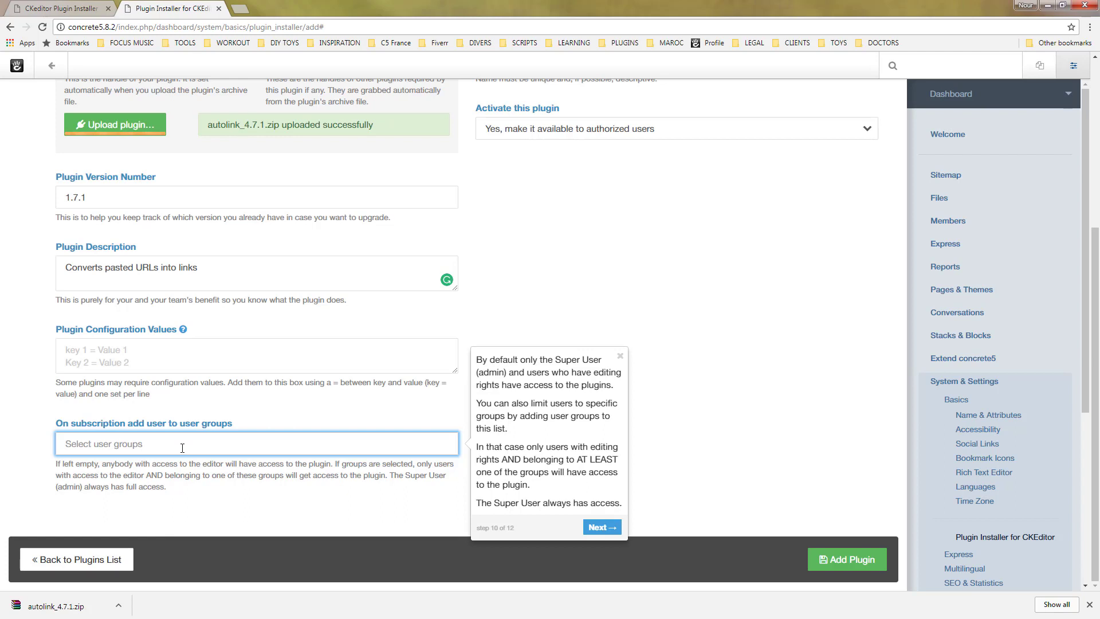
{"action": "left_click", "coordinate": [182, 448]}
{"action": "left_click", "coordinate": [183, 448]}
{"action": "left_click", "coordinate": [602, 527]}
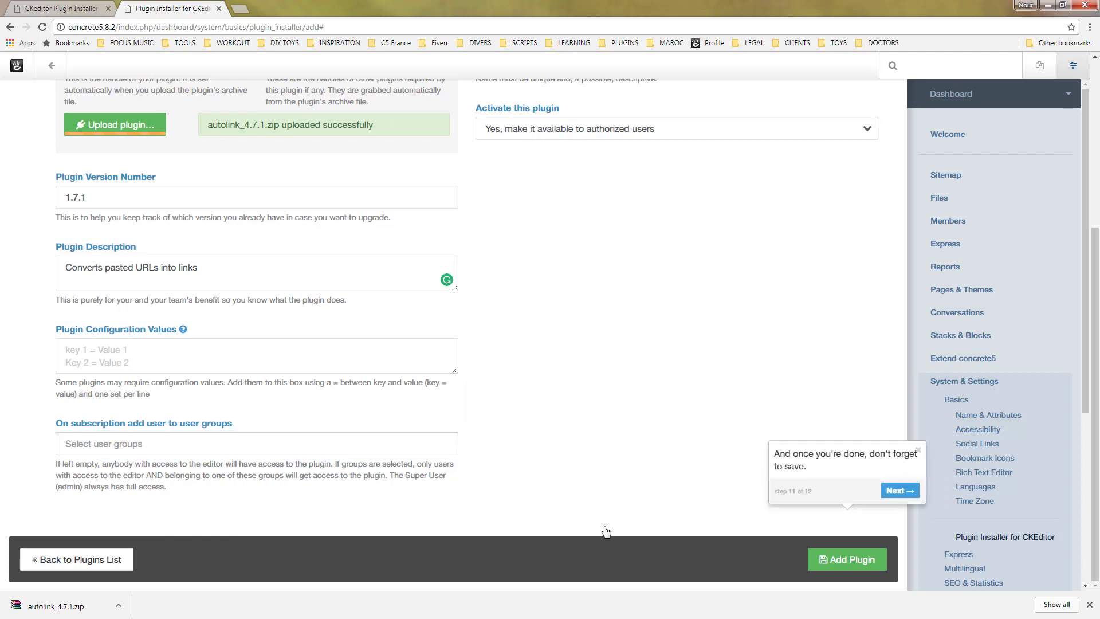
{"action": "left_click", "coordinate": [840, 563]}
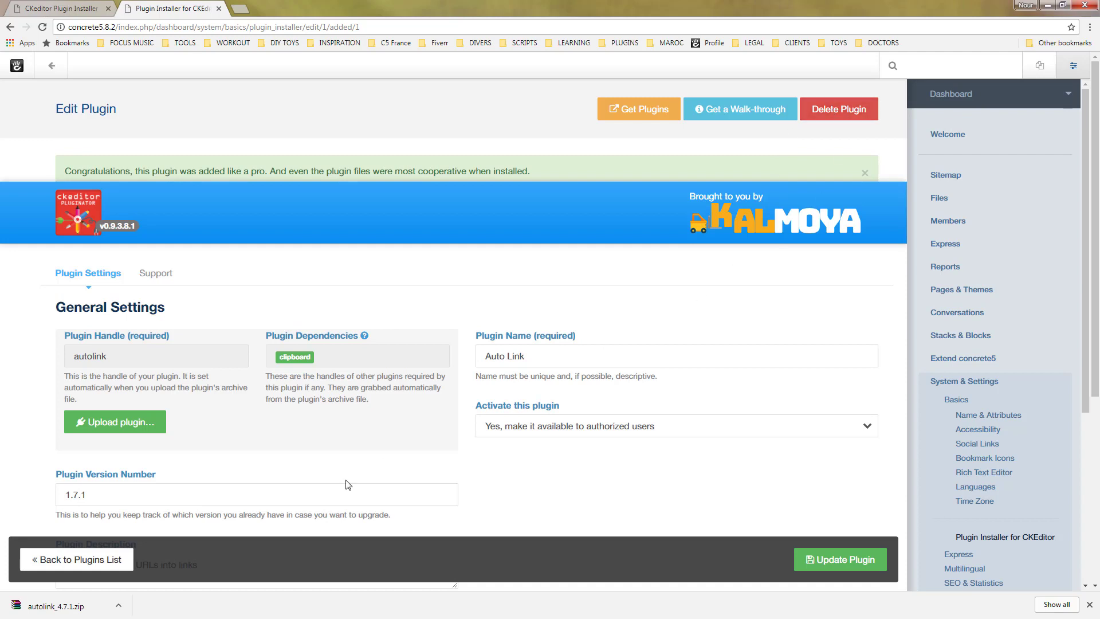
{"action": "left_click", "coordinate": [80, 560]}
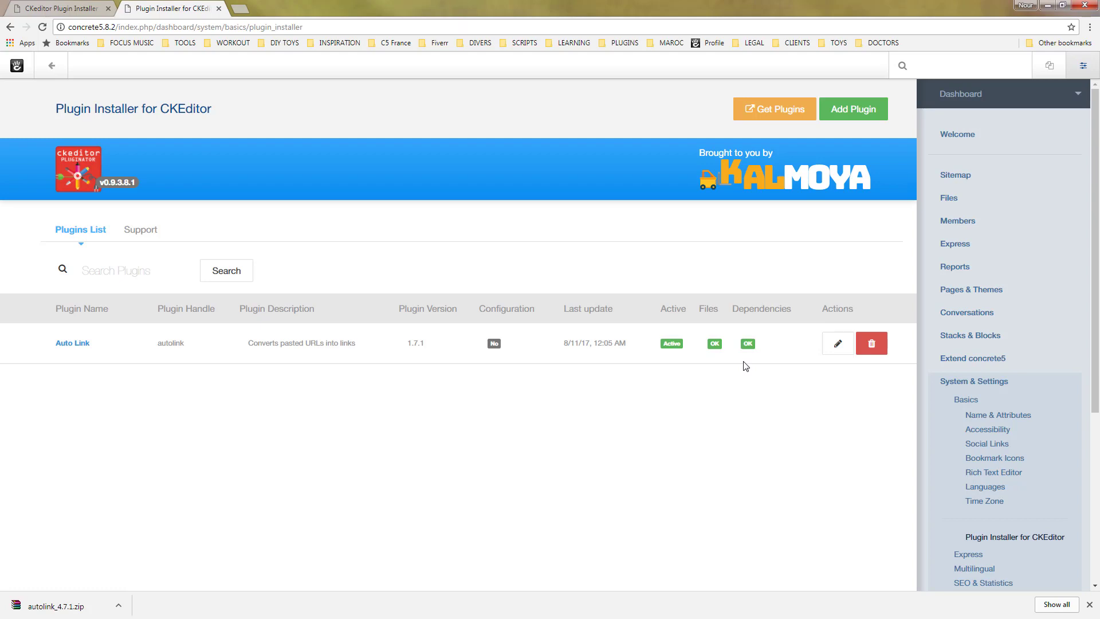
Open the "CKeditor Plugin Installer Test Zone" heading block for editing on the demo page.
{"action": "left_click", "coordinate": [95, 11]}
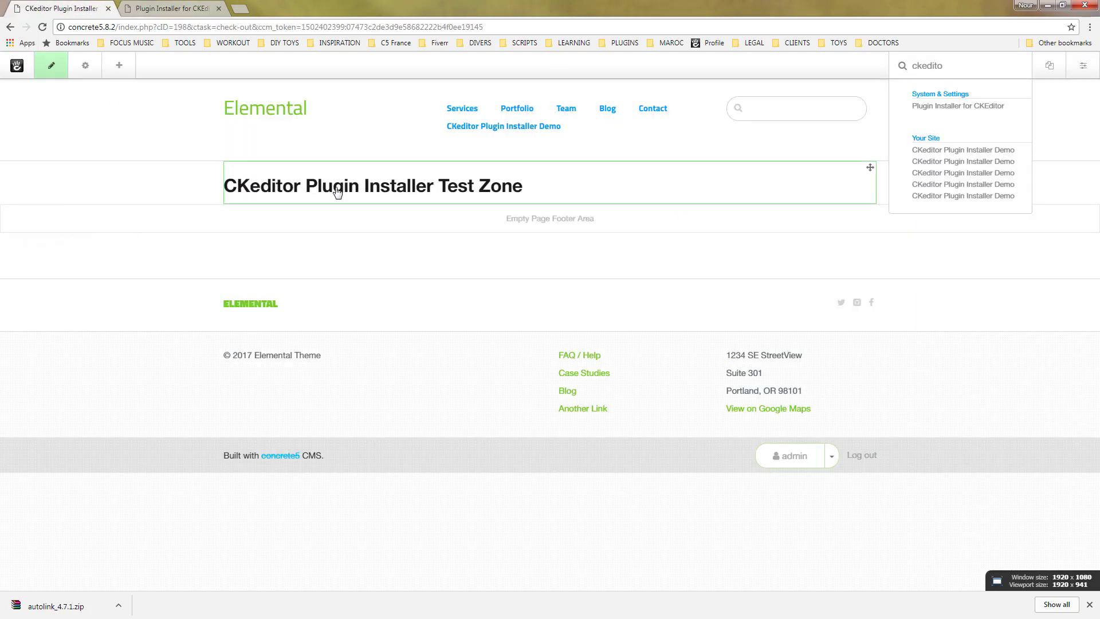
{"action": "left_click", "coordinate": [59, 56]}
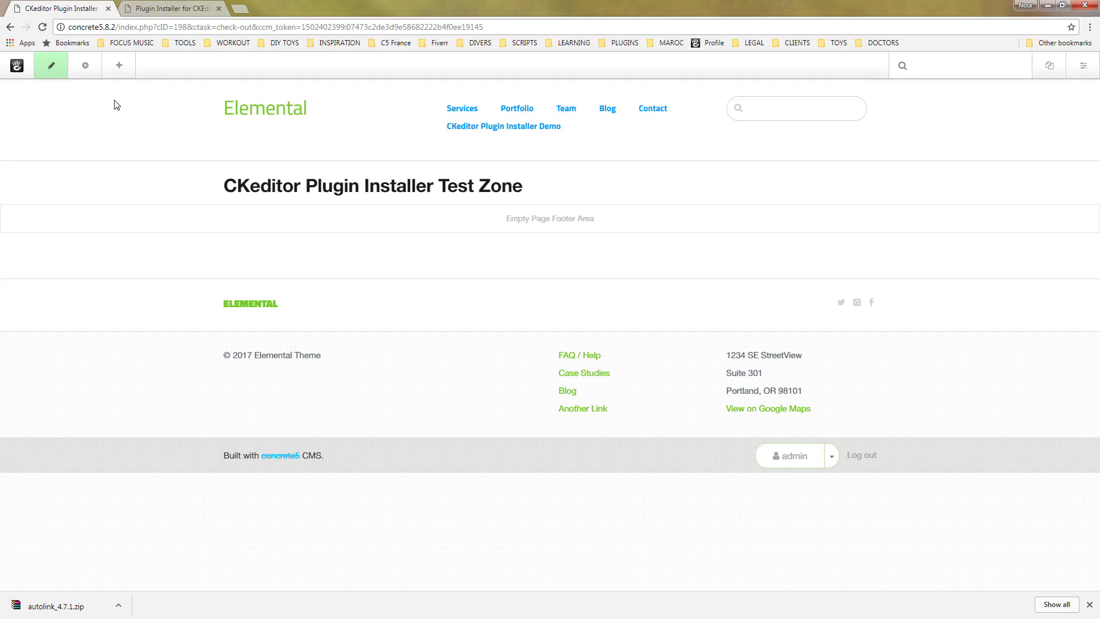
{"action": "left_click", "coordinate": [328, 186]}
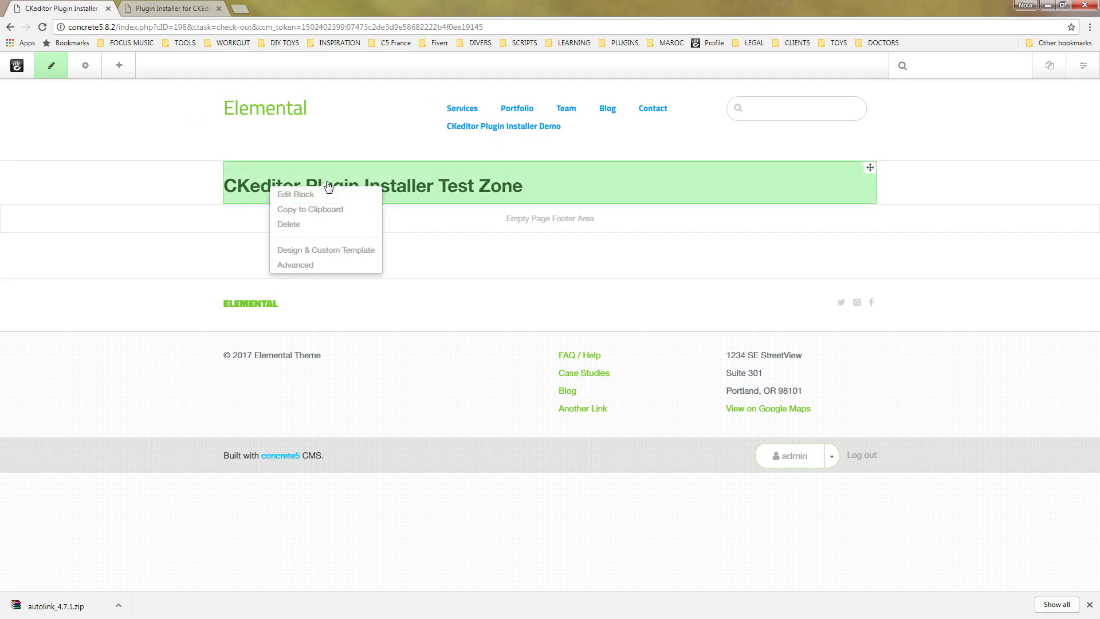
{"action": "left_click", "coordinate": [310, 194]}
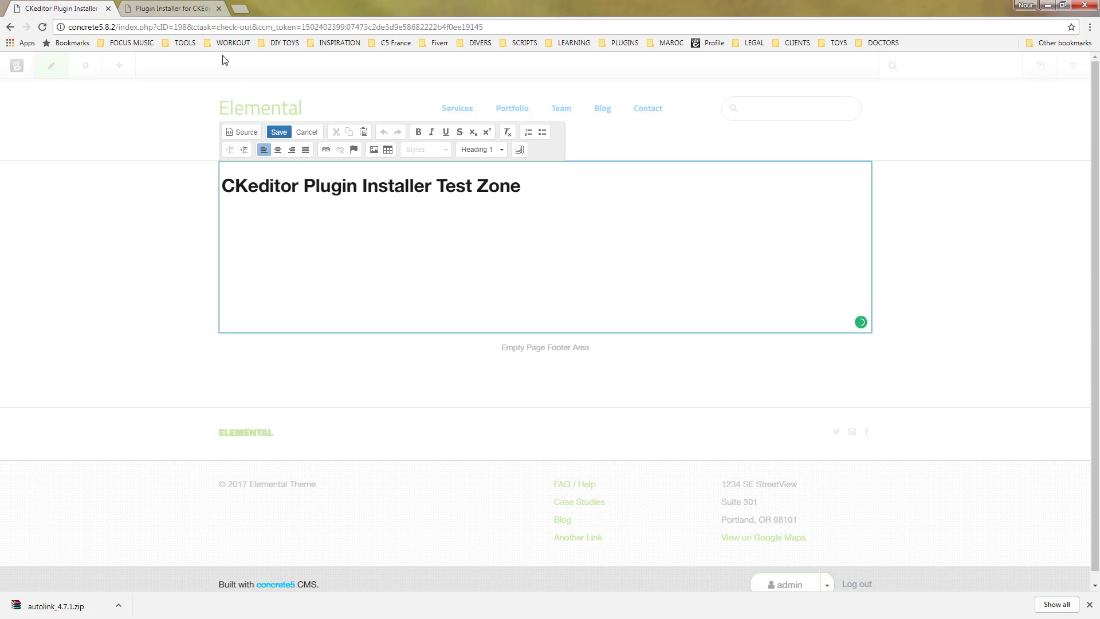
Copy the address of the Get Plugins link from the Plugin Installer for CKEditor page and return to the demo page's editor.
{"action": "left_click", "coordinate": [190, 11]}
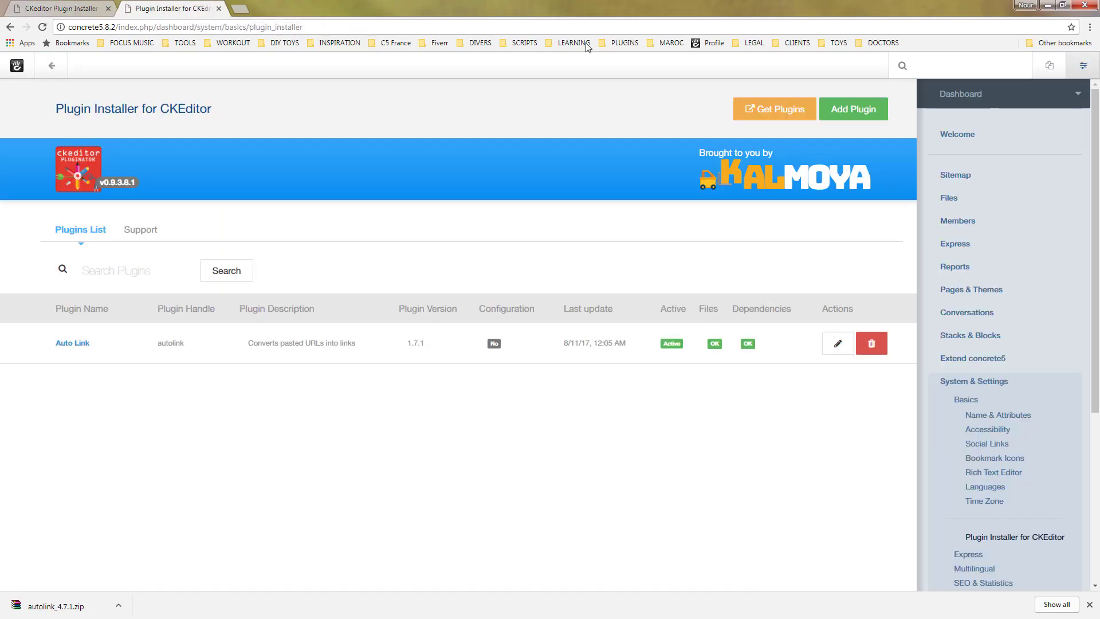
{"action": "right_click", "coordinate": [766, 110]}
{"action": "left_click", "coordinate": [804, 175]}
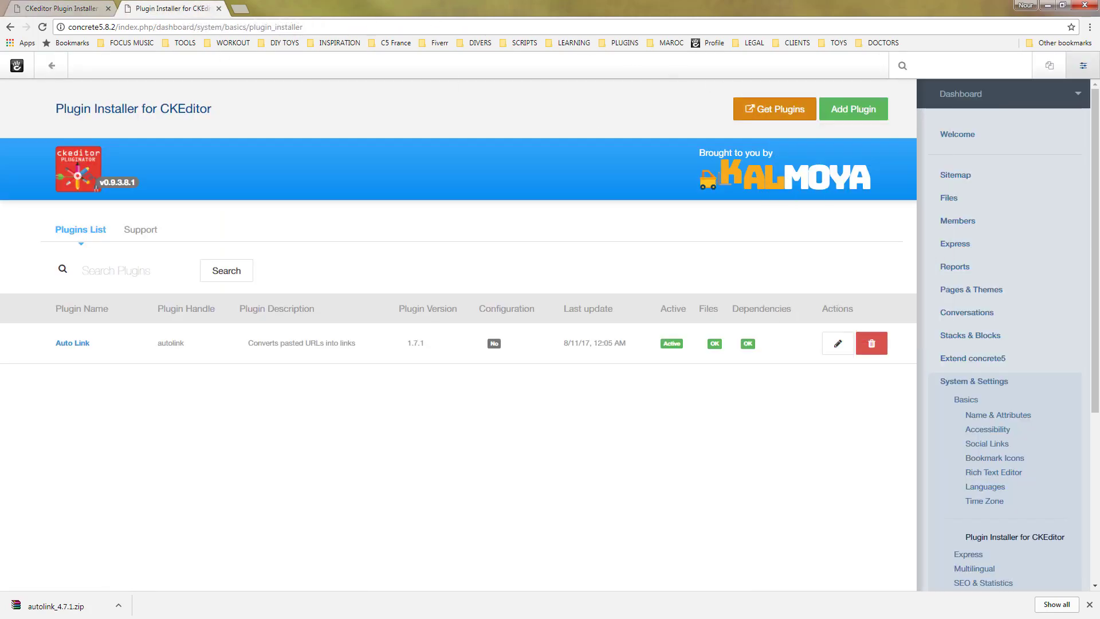
{"action": "left_click", "coordinate": [61, 9]}
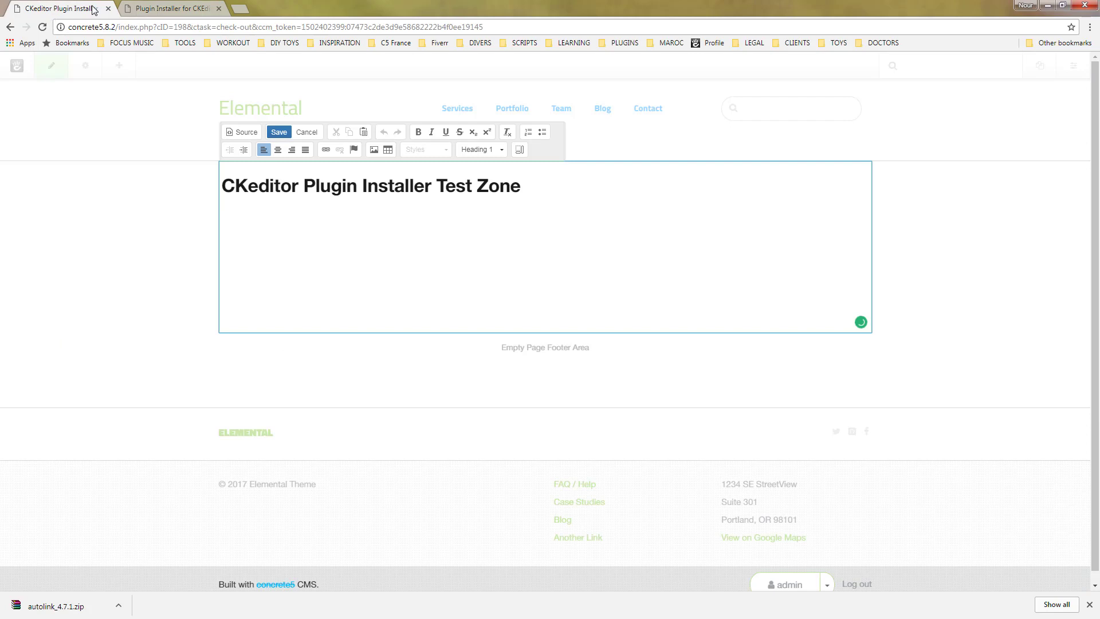
{"action": "left_click", "coordinate": [557, 206]}
{"action": "key", "text": "Return"}
{"action": "right_click", "coordinate": [519, 217]}
{"action": "left_click", "coordinate": [536, 224]}
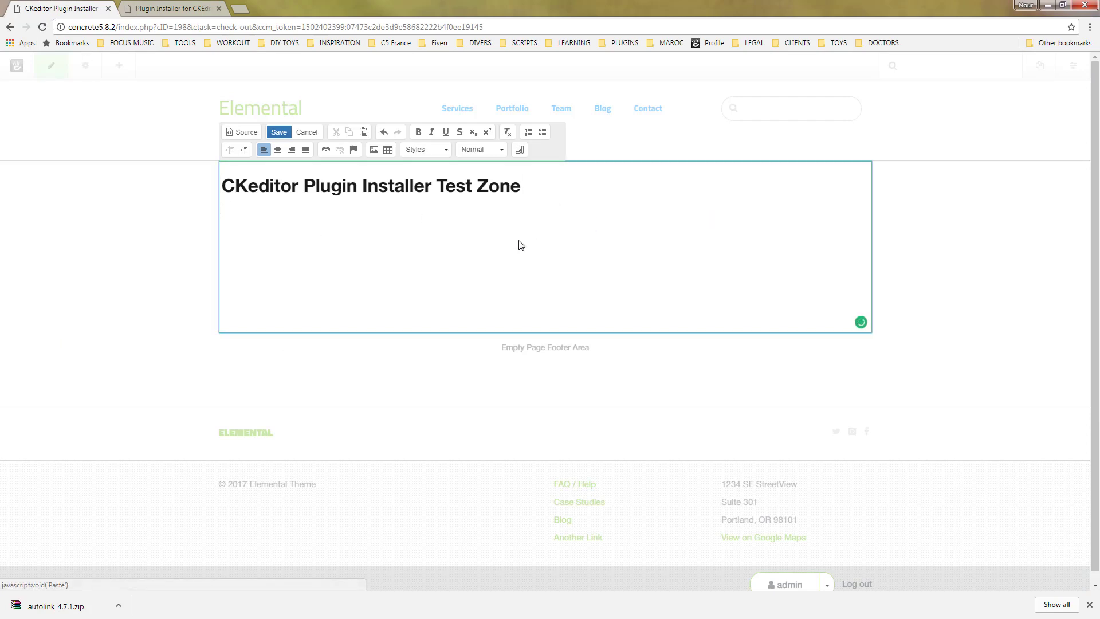
{"action": "right_click", "coordinate": [492, 344]}
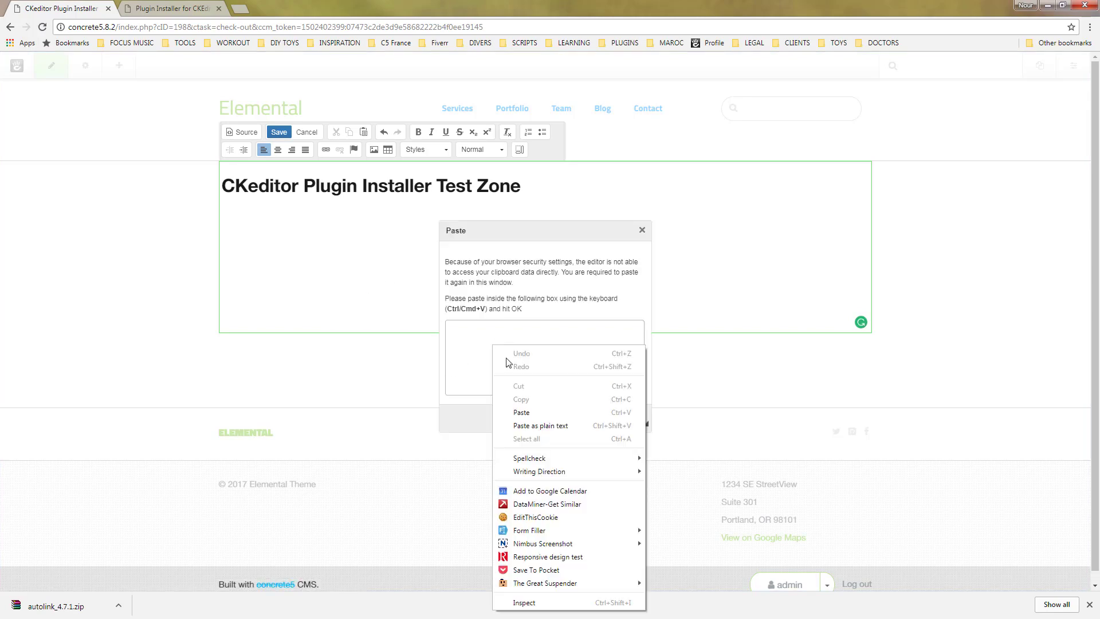
{"action": "left_click", "coordinate": [522, 411]}
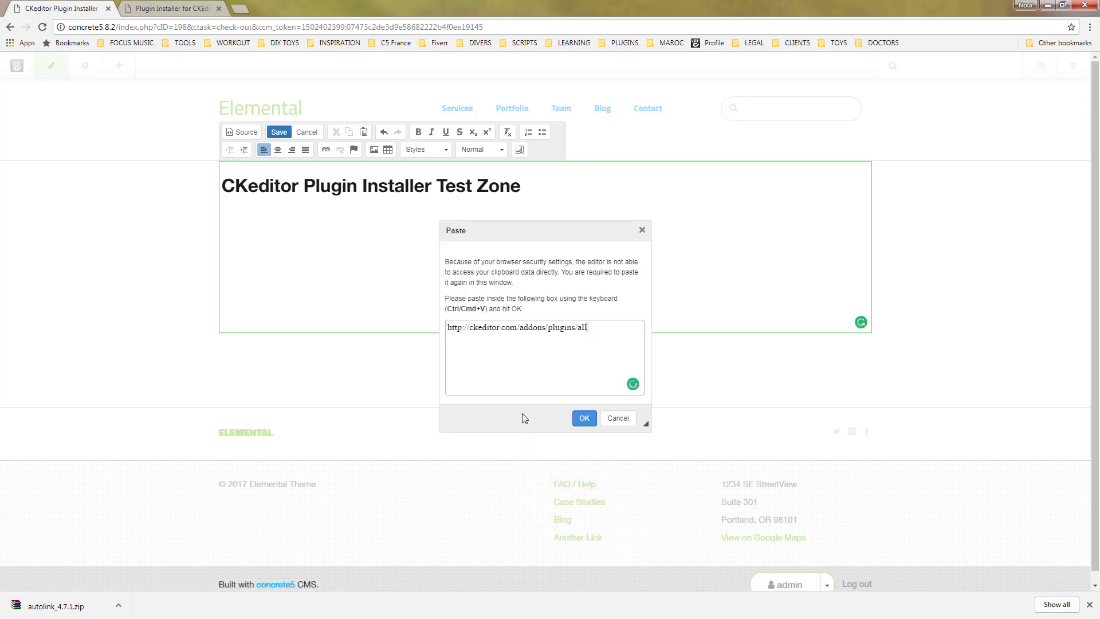
{"action": "left_click", "coordinate": [585, 417]}
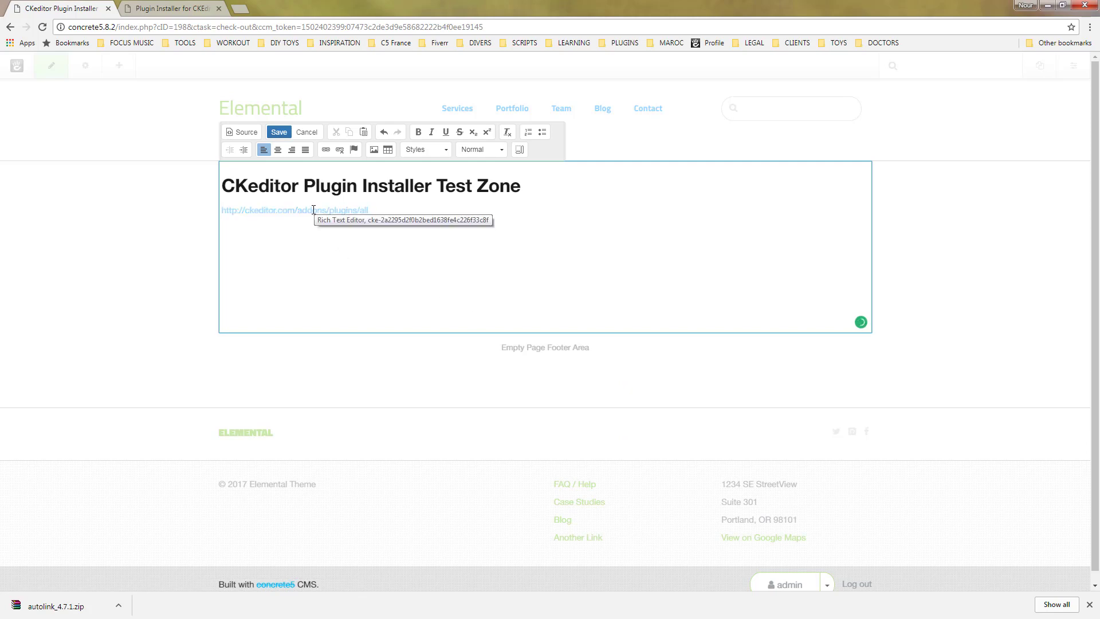
Save the edited content block and follow the pasted ckeditor.com link on the page to test it.
{"action": "left_click", "coordinate": [278, 133]}
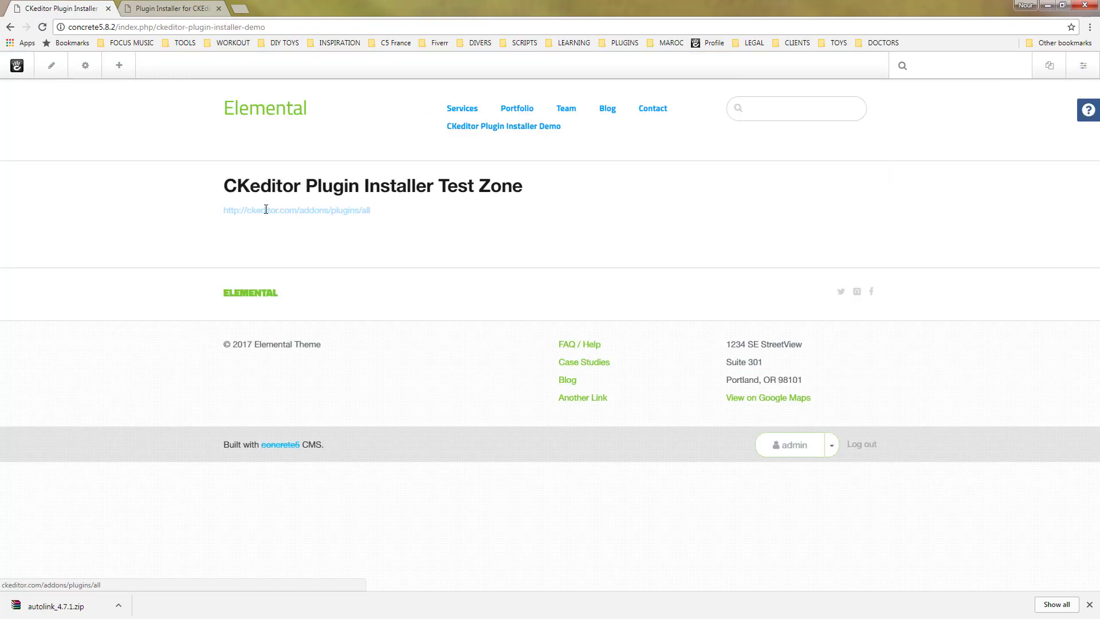
{"action": "left_click", "coordinate": [266, 209]}
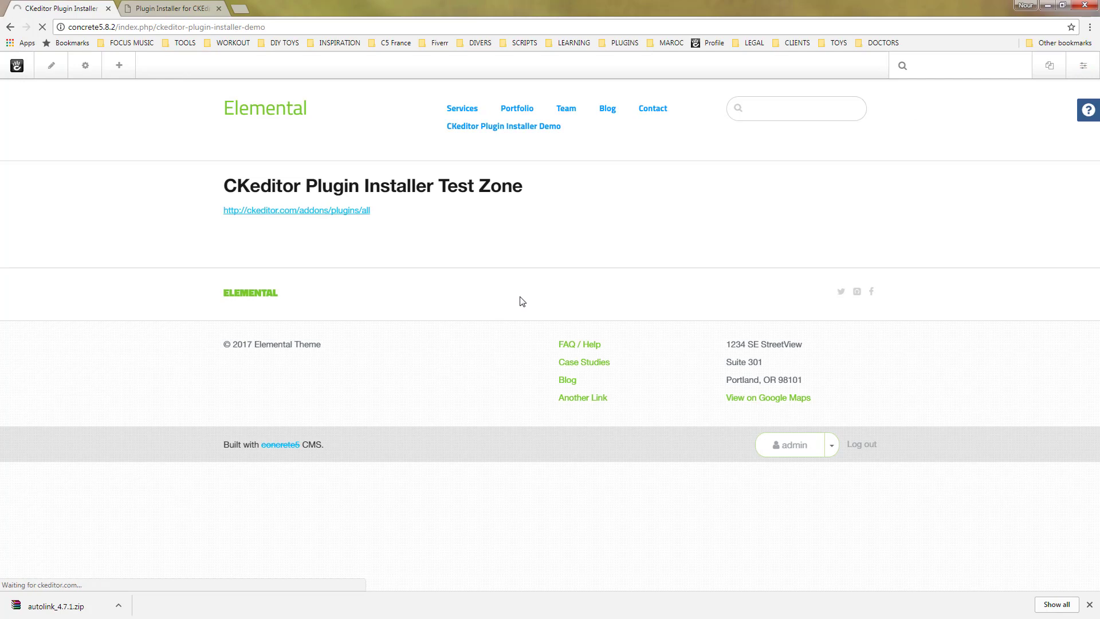